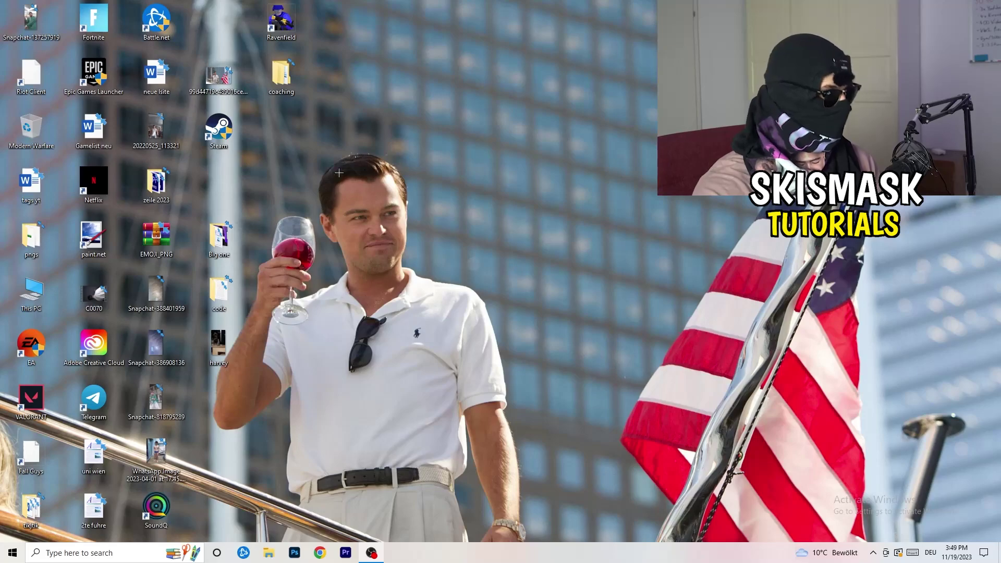
Move the Steam shortcut to an empty area of the desktop and open its properties
drag(219, 130, 529, 185)
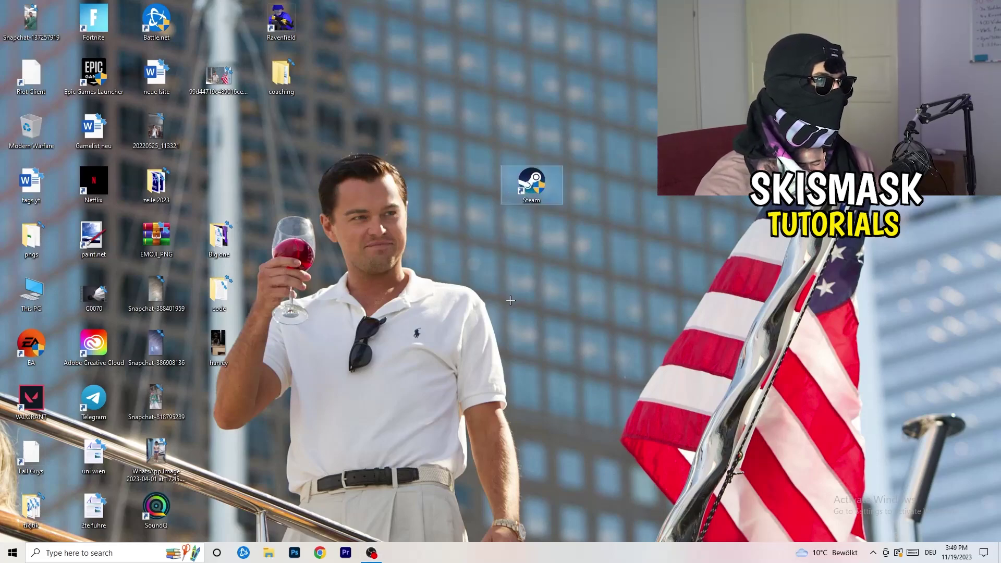
right_click(535, 187)
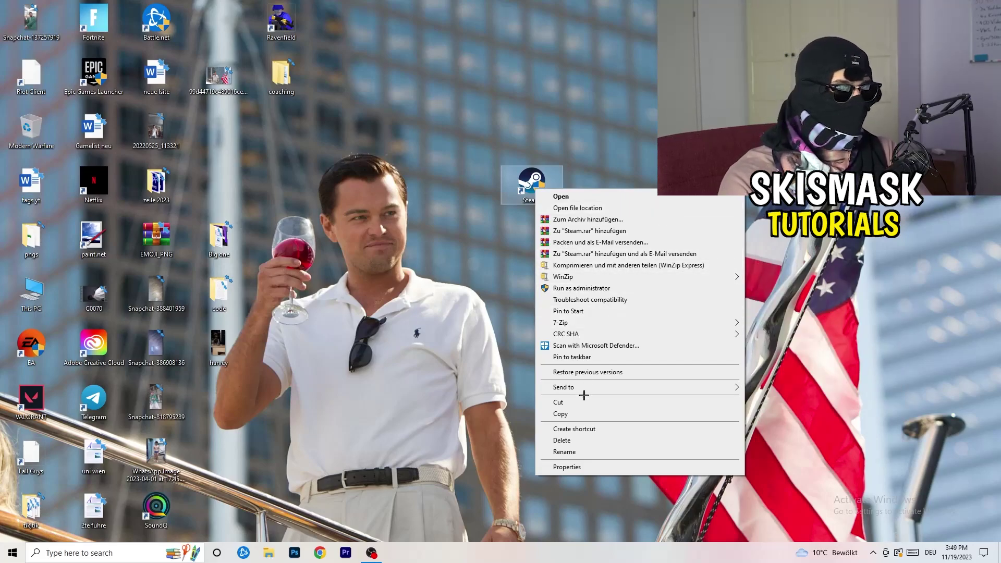
click(567, 467)
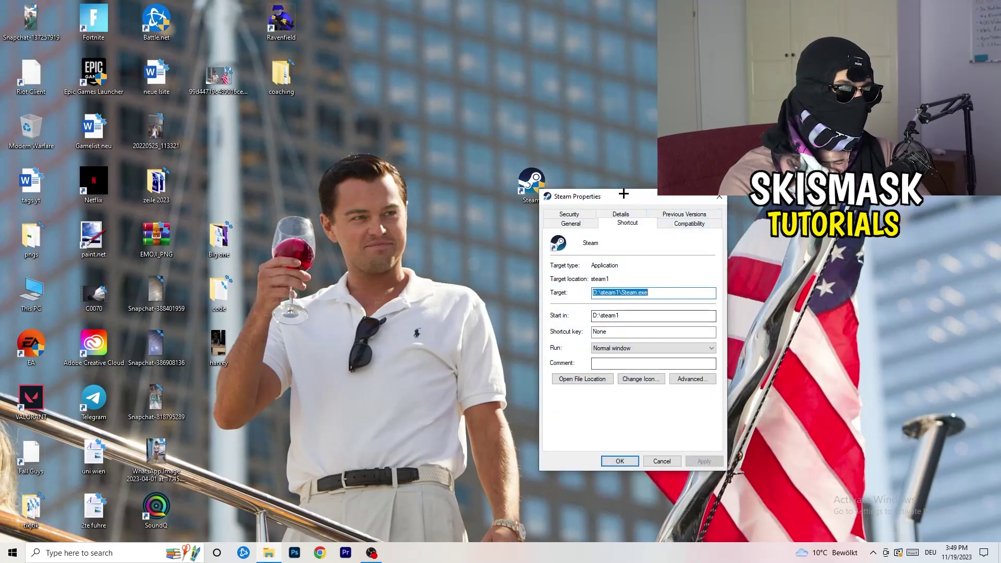
drag(621, 197, 437, 148)
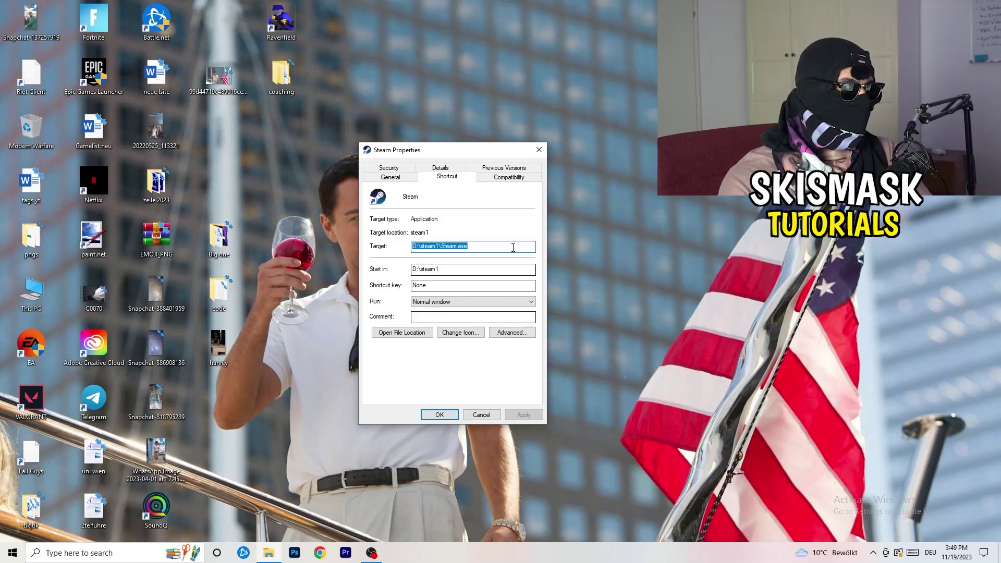
Make sure the Steam shortcut's compatibility settings have running as an administrator enabled, and accept the properties
click(509, 178)
drag(464, 151, 583, 106)
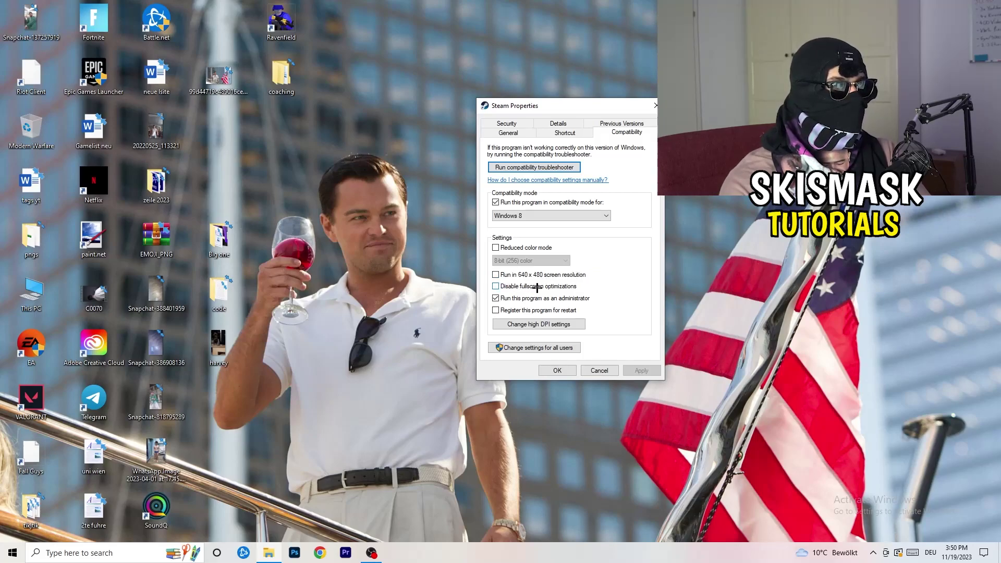
click(494, 299)
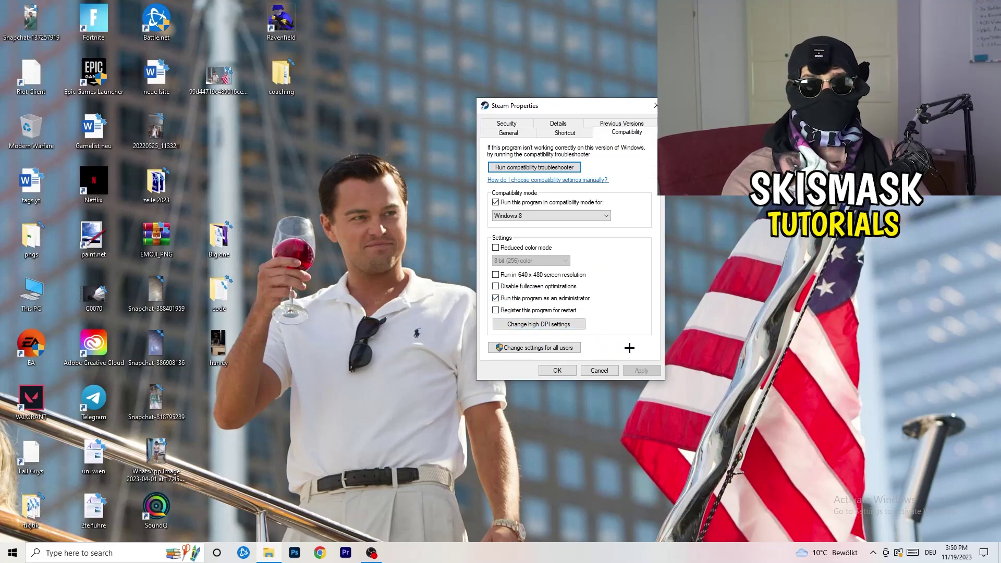
click(569, 371)
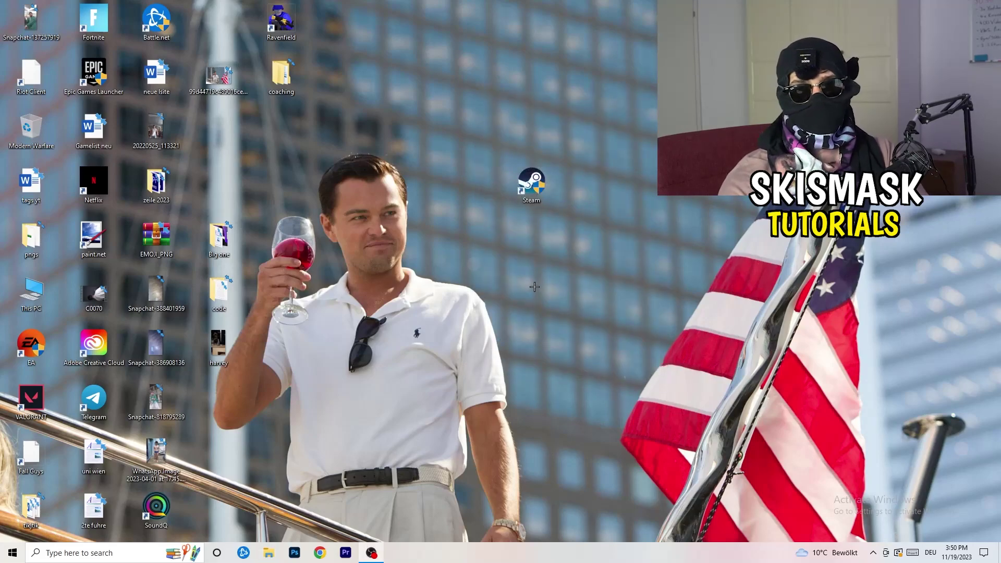
Move the Steam shortcut closer to the other desktop icons, review its compatibility settings, and close the properties
drag(532, 183, 473, 186)
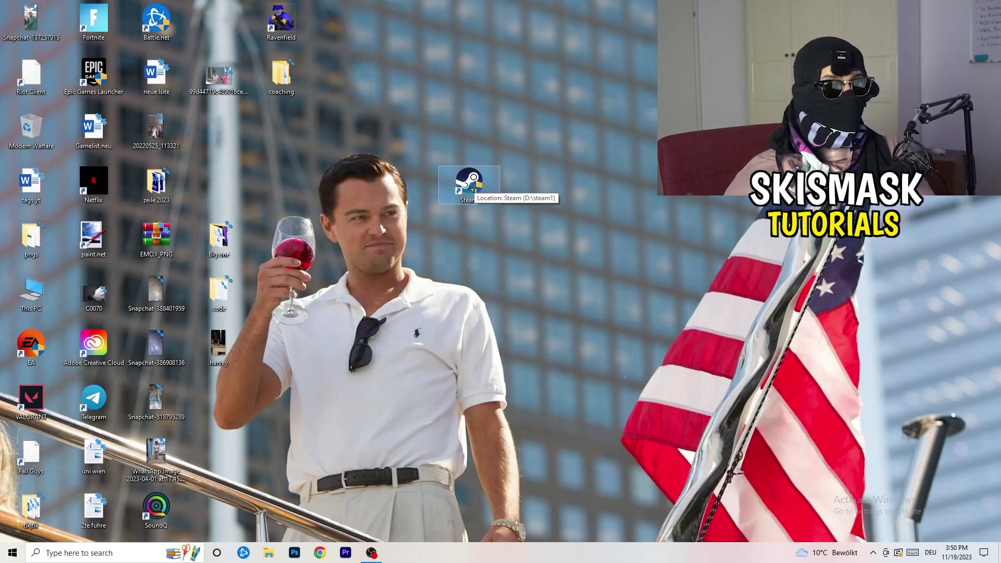
drag(474, 186, 348, 187)
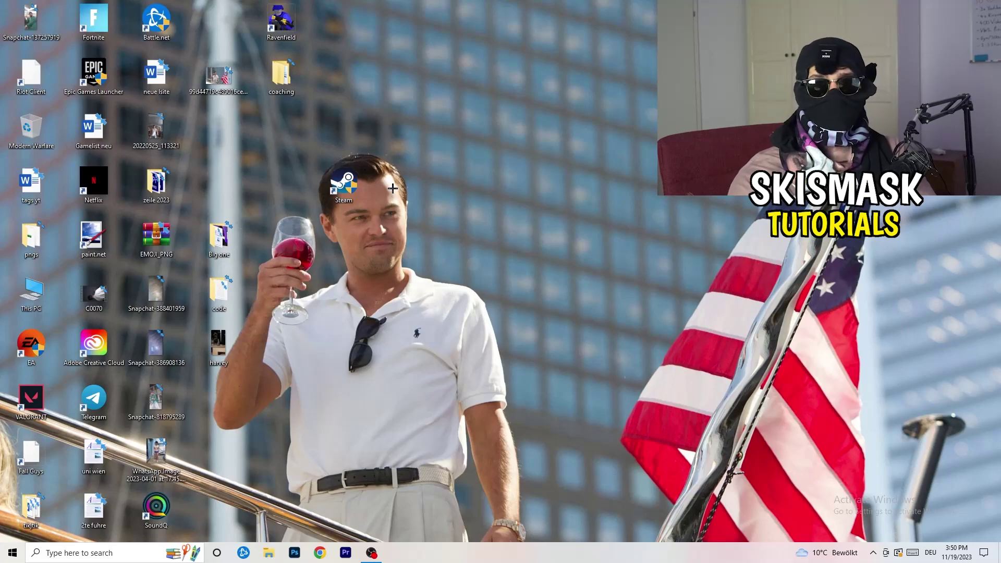
right_click(345, 194)
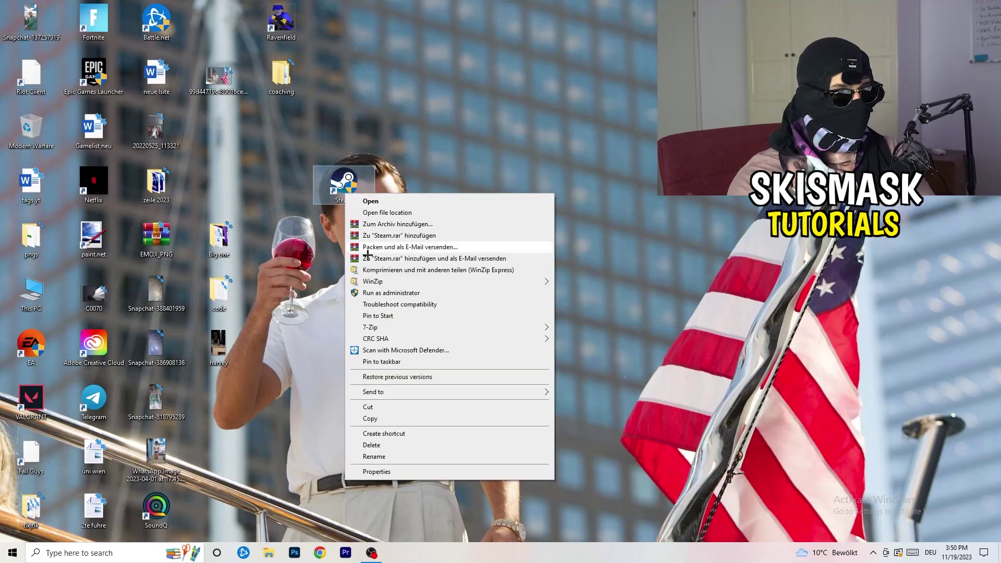
click(380, 471)
click(498, 228)
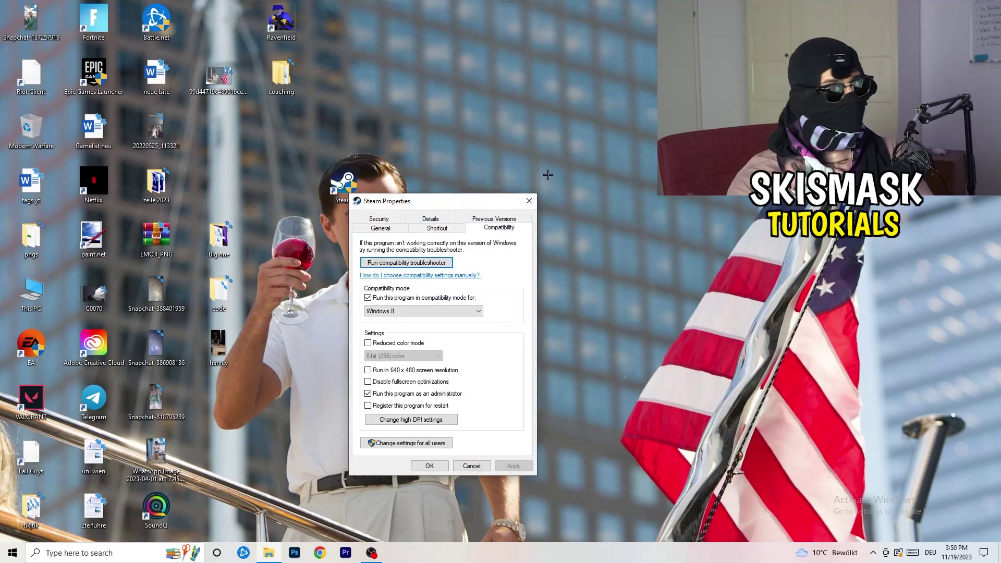
click(529, 202)
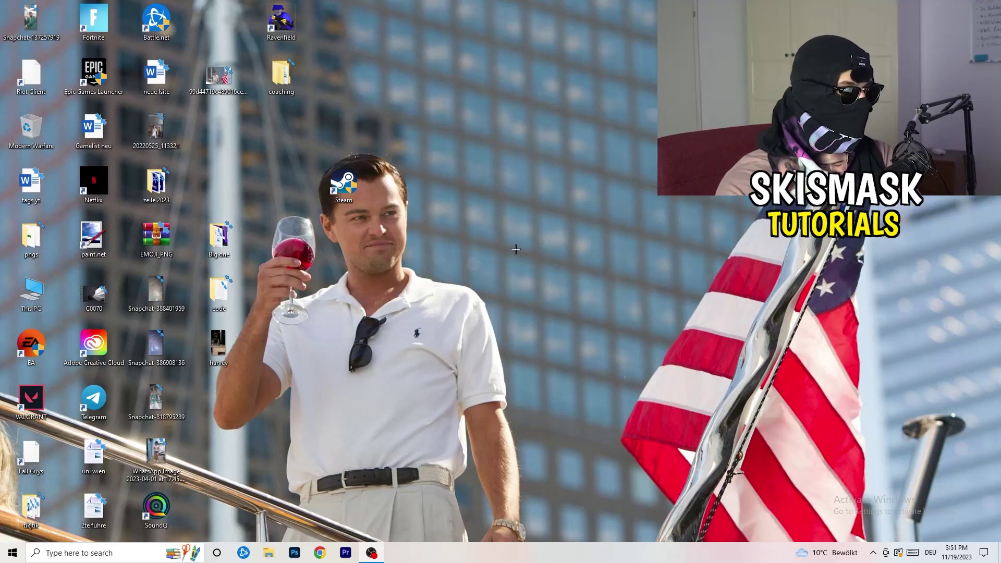
Open Task Manager and enlarge its window to fill the screen
mouse_move(504, 560)
mouse_down()
mouse_move(853, 290)
mouse_move(564, 488)
mouse_move(509, 555)
mouse_up()
right_click(510, 555)
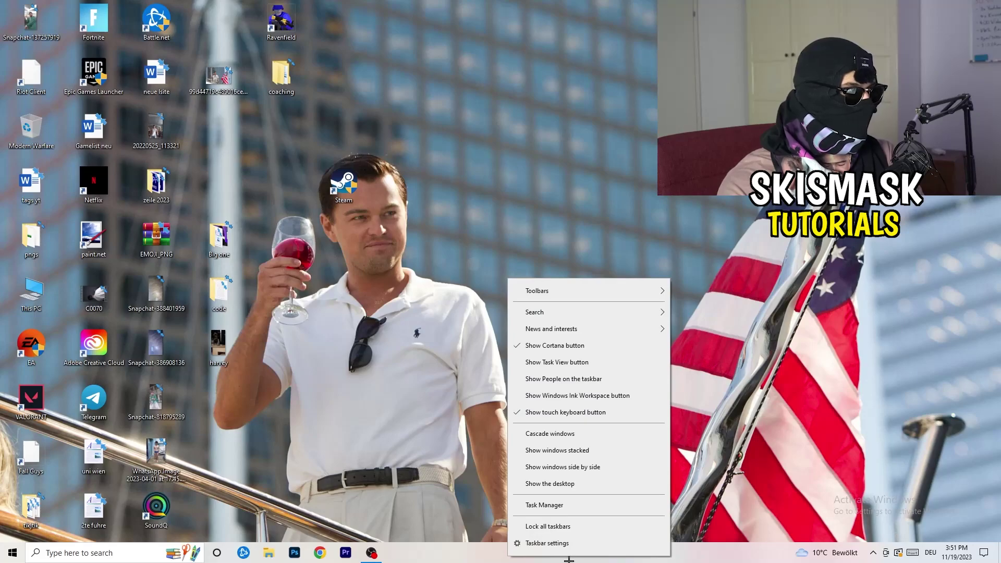
click(558, 506)
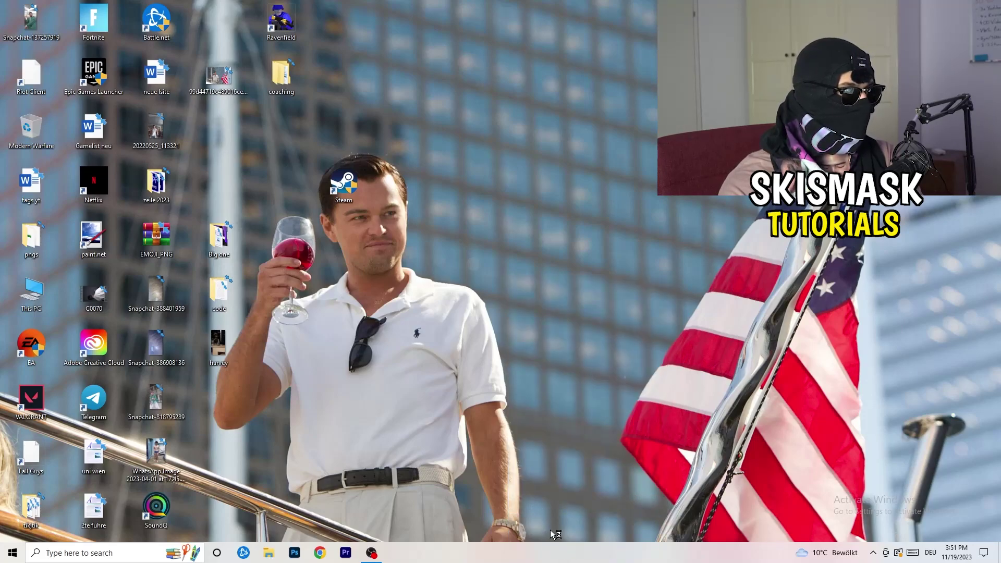
click(582, 25)
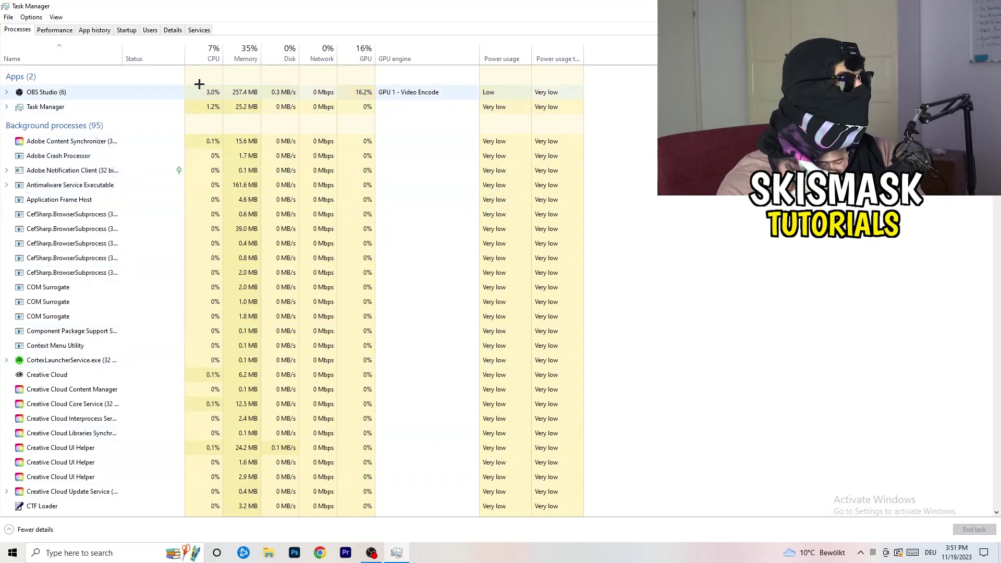
Find a Creative Cloud UI Helper process in the detailed process list and view its available priority levels
click(168, 30)
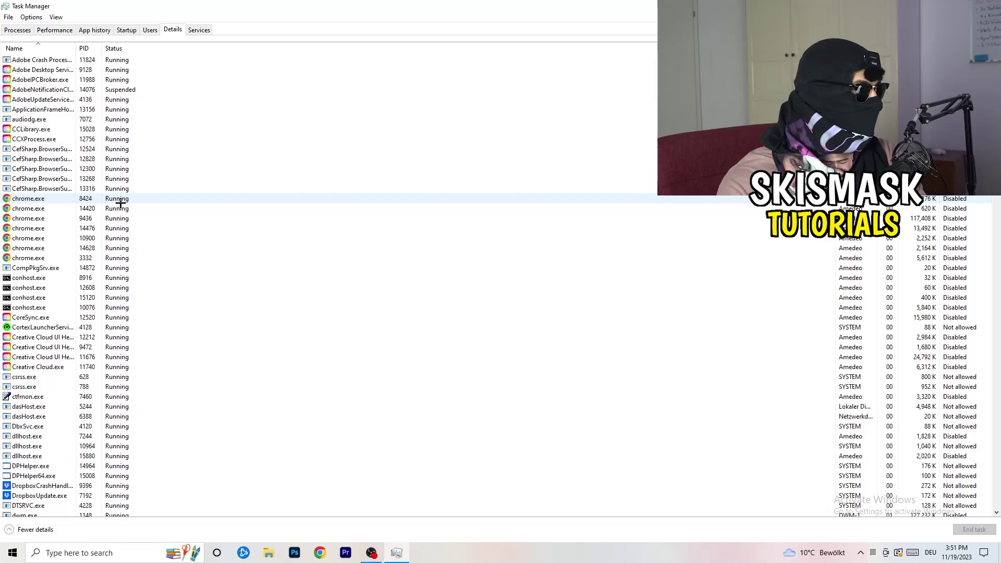
scroll(120, 202, down, 3)
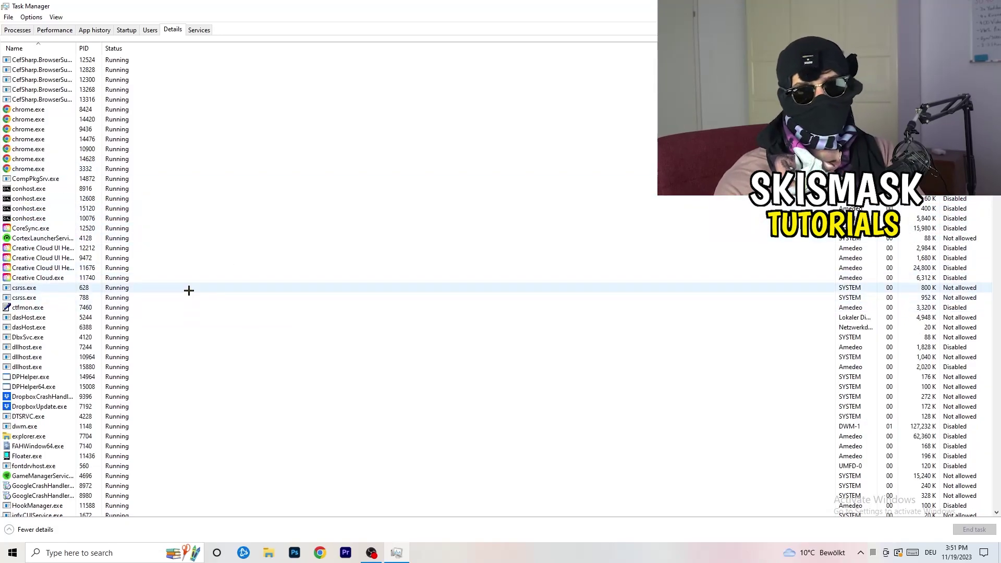
right_click(41, 268)
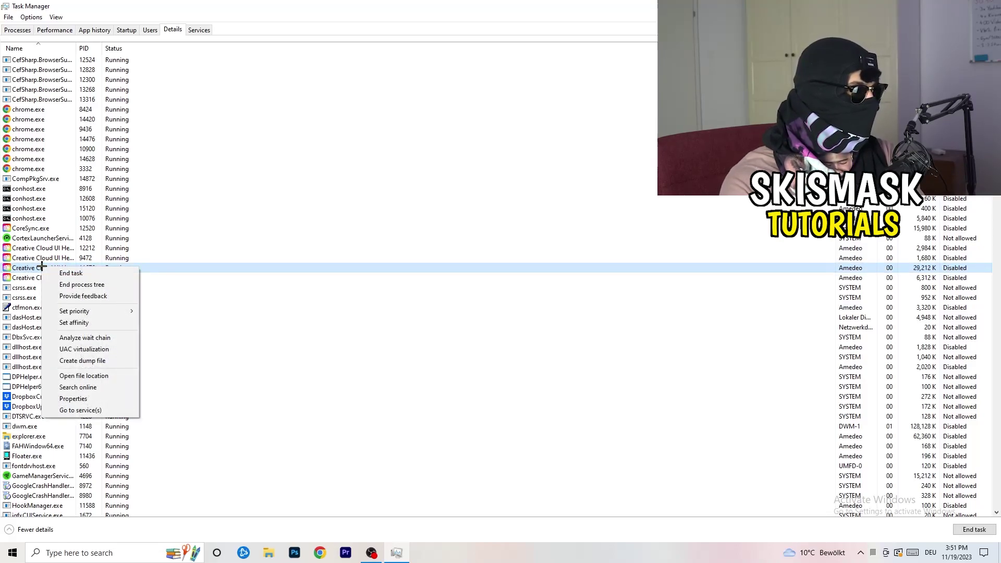
mouse_move(91, 313)
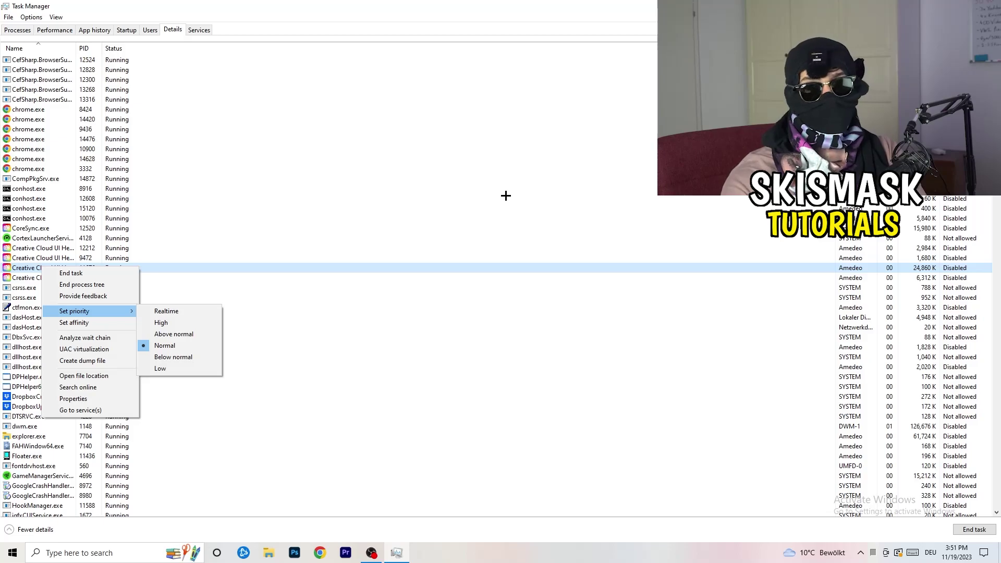
Review the startup programs and bring up the disable option for File Association Helper, dismissing it without applying
click(132, 29)
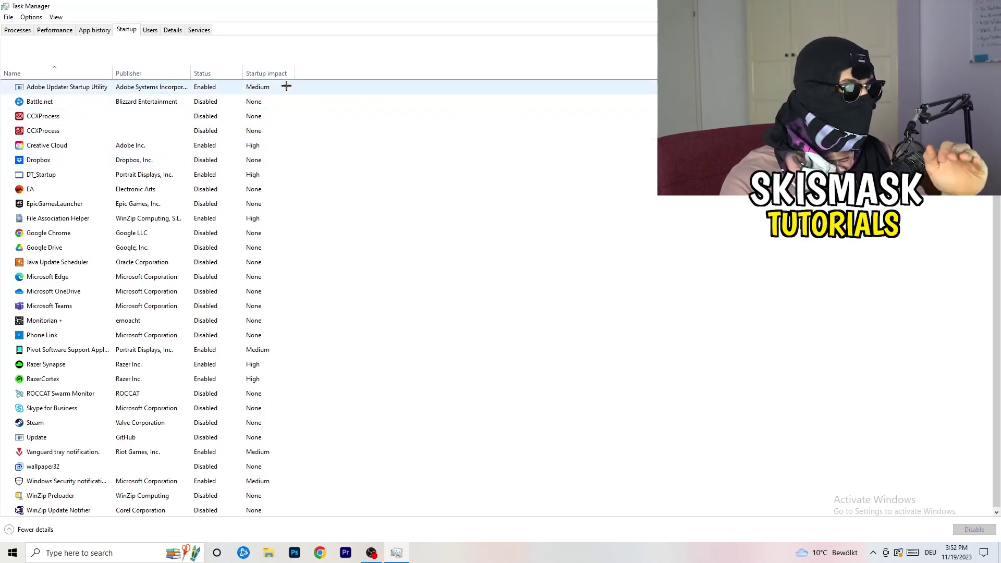
scroll(290, 461, down, 1)
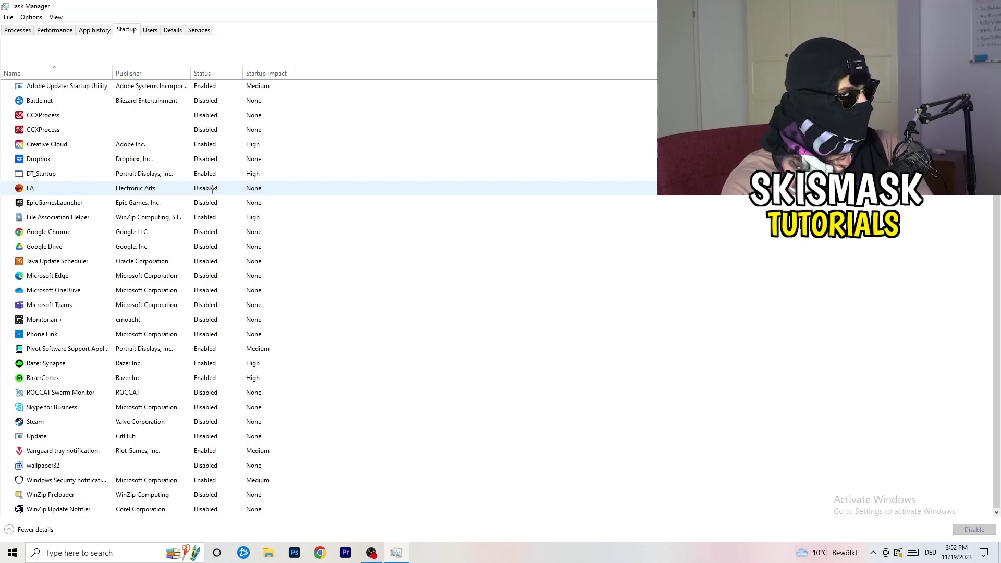
right_click(210, 217)
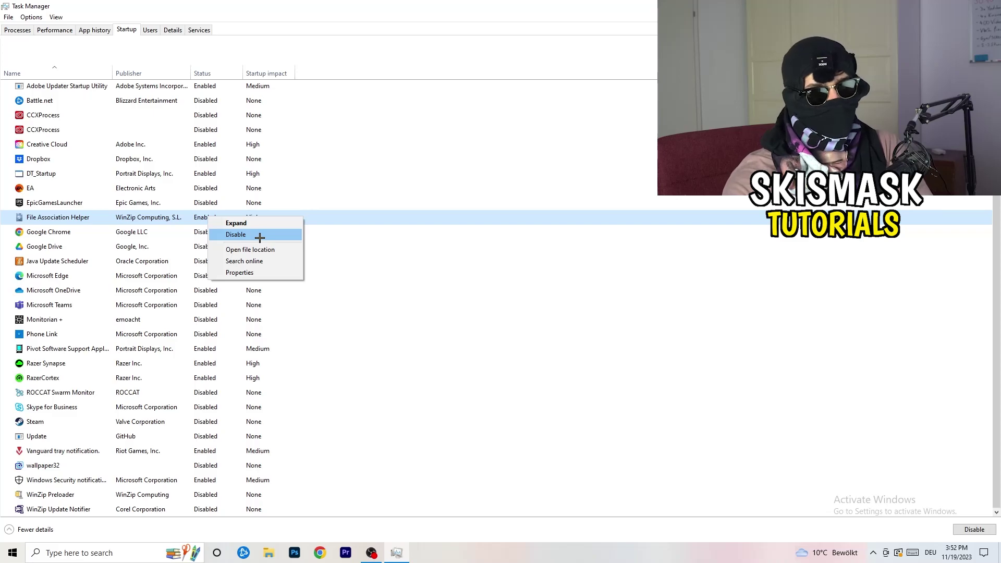
click(409, 76)
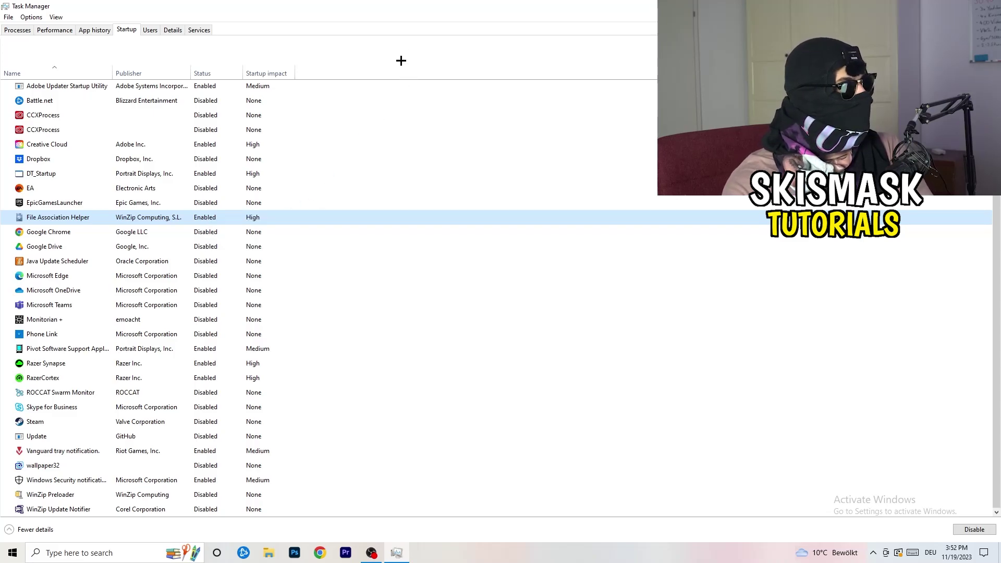
Sort the running processes by CPU and then GPU usage in both directions, and look through the list
click(29, 30)
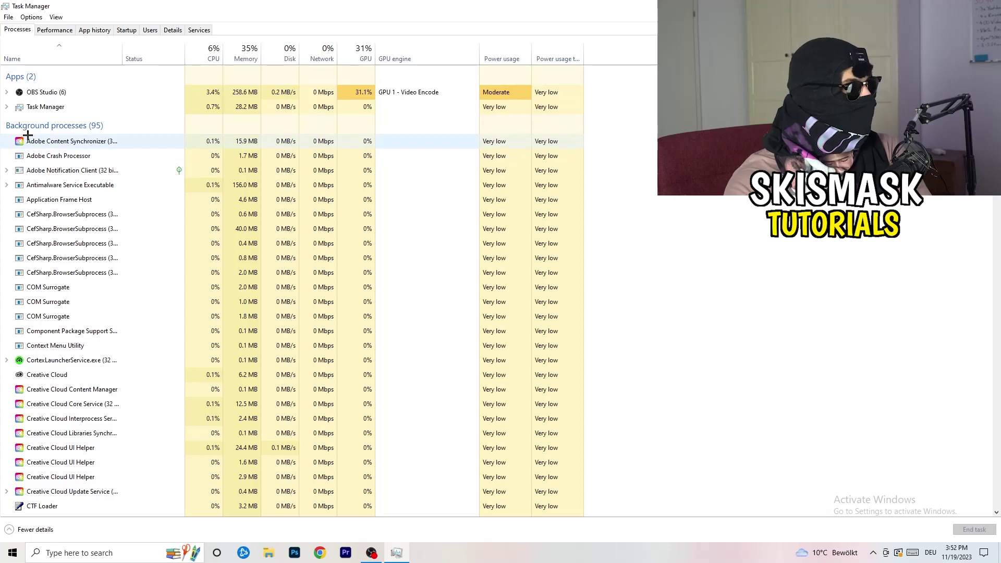
click(206, 52)
click(353, 47)
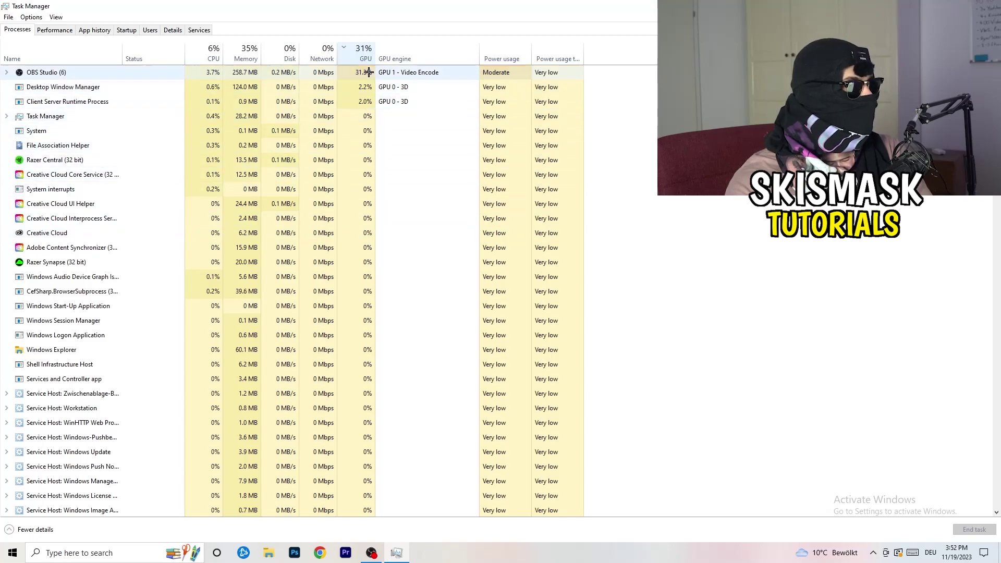
click(360, 50)
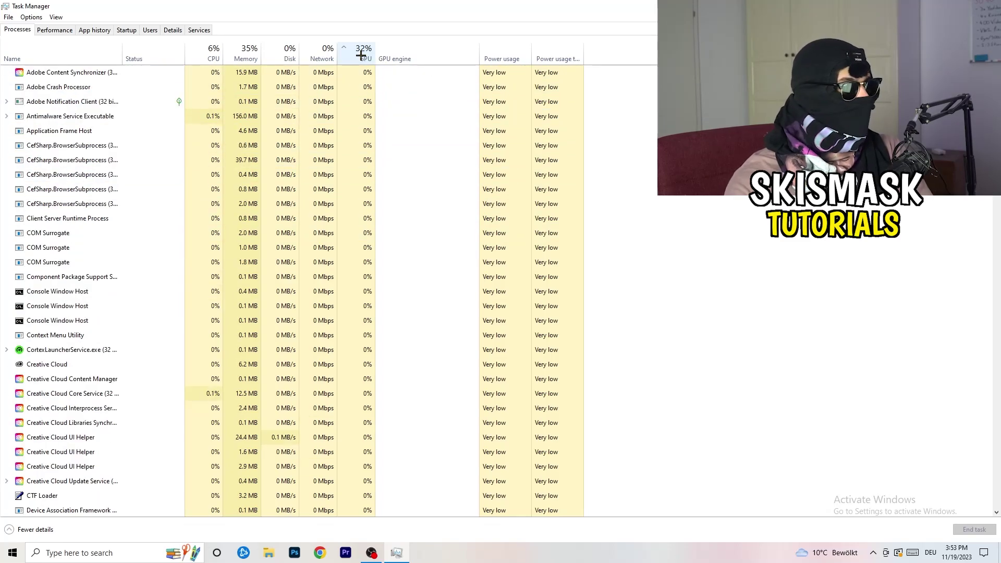
scroll(365, 167, down, 4)
scroll(366, 168, down, 5)
scroll(367, 166, up, 9)
scroll(370, 163, down, 15)
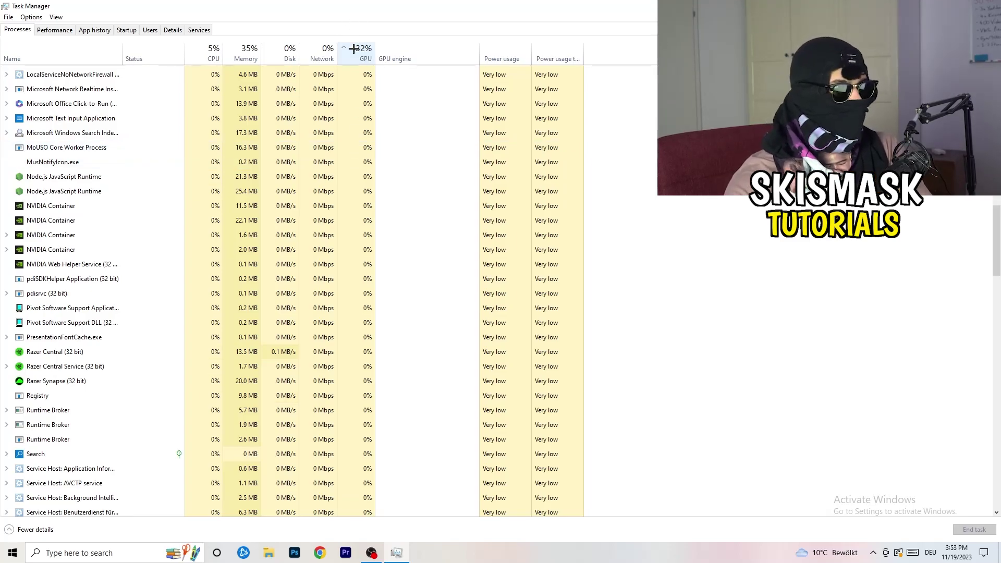
View the available actions for the Microsoft Windows Search Indexer process, and sort by CPU usage before closing Task Manager
right_click(339, 131)
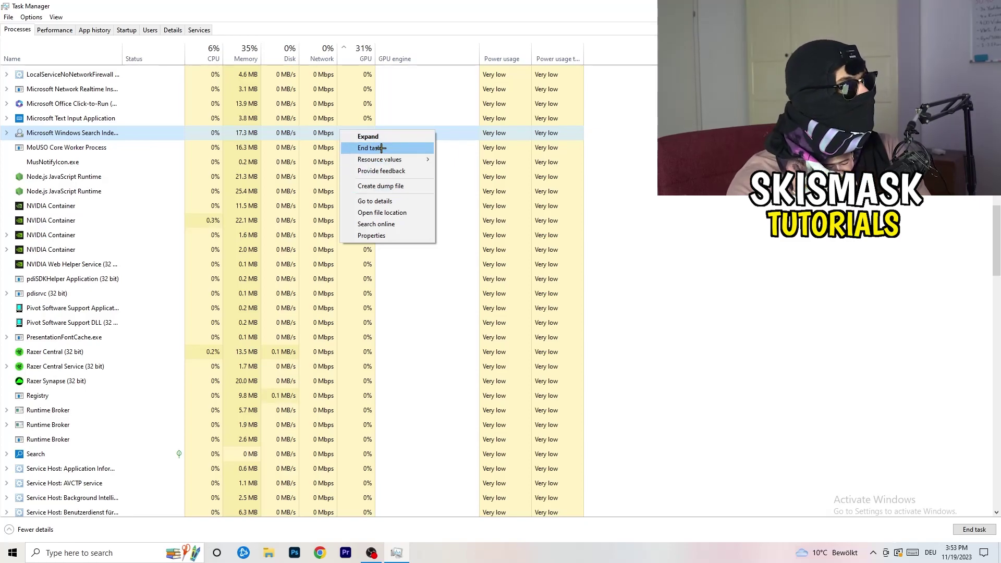
click(208, 54)
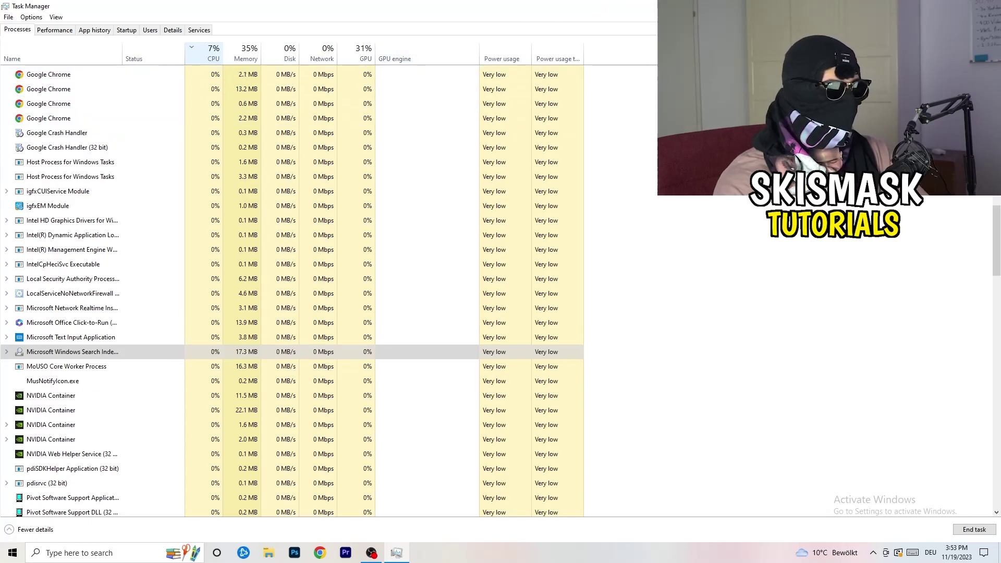
key(alt+F4)
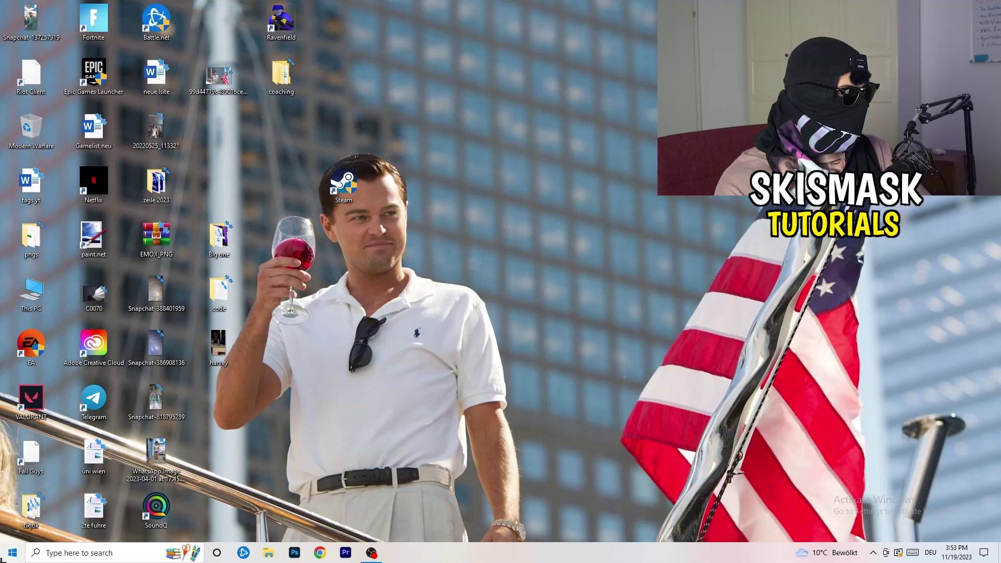
Open the Gaming section of Windows Settings and review the background recording, audio and video options under Captures
click(12, 553)
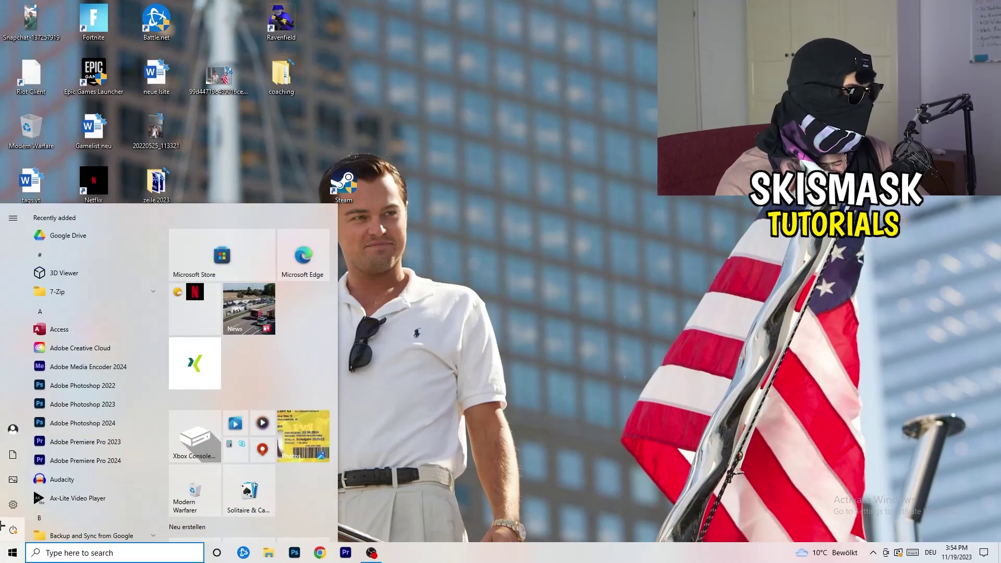
click(13, 504)
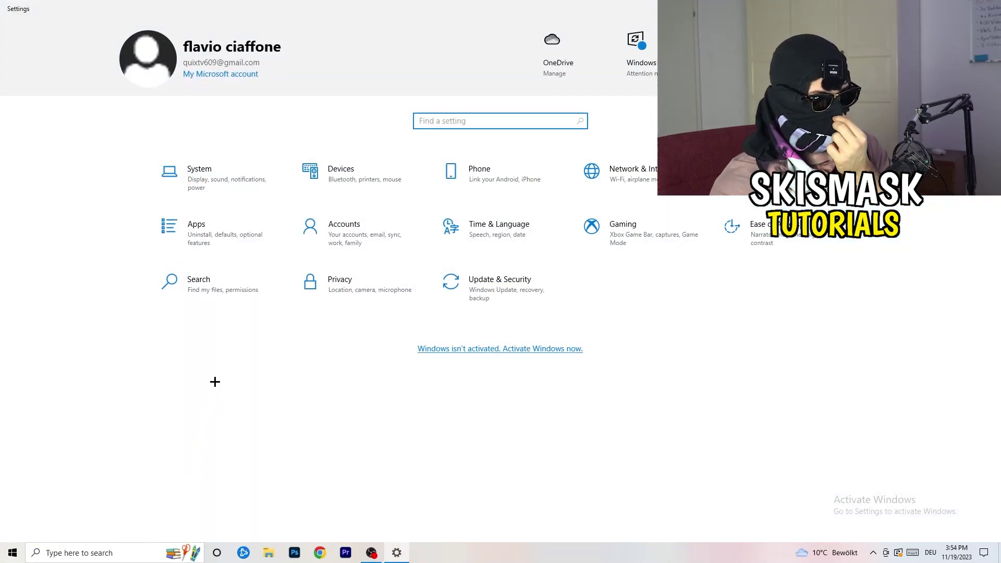
click(593, 227)
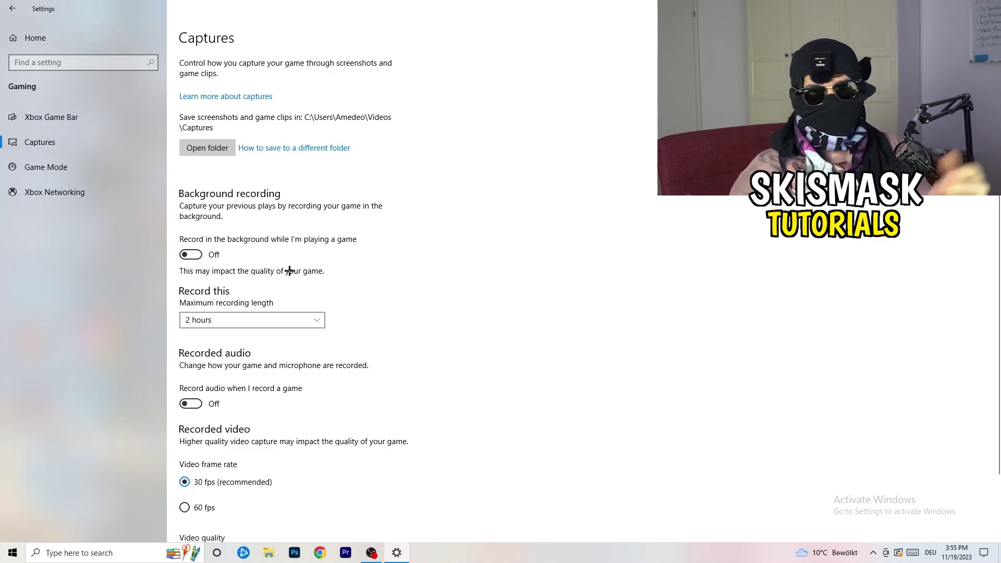
scroll(288, 270, down, 3)
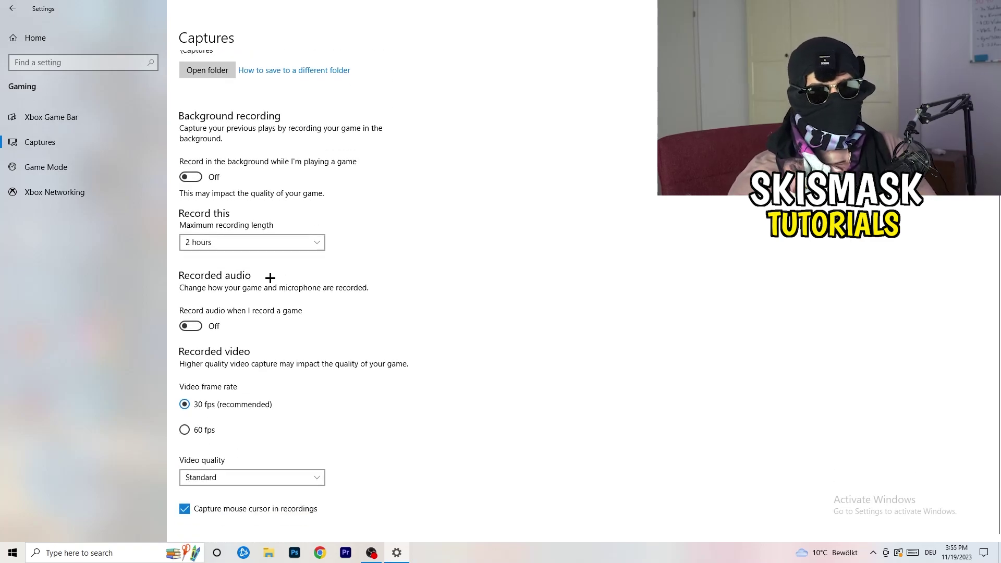
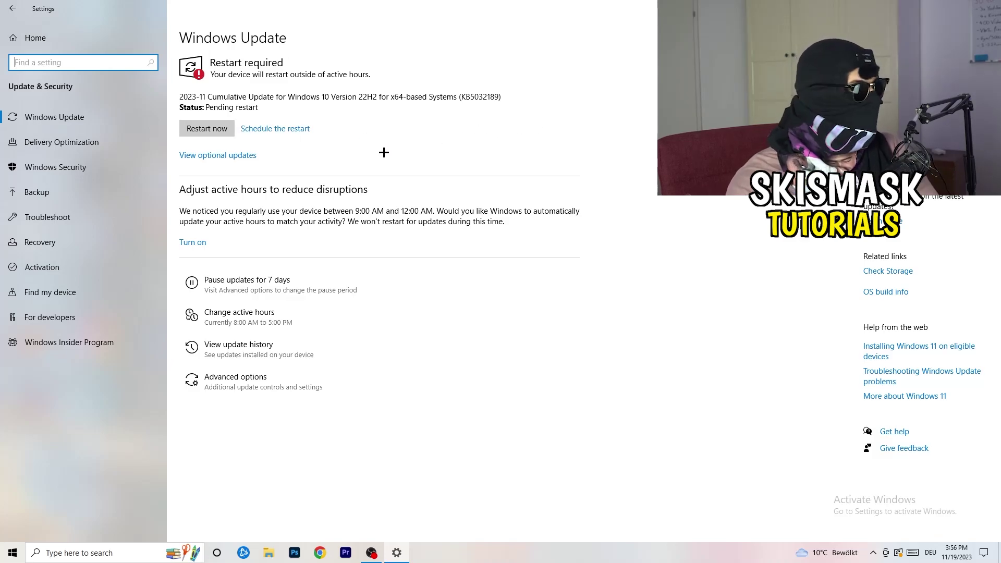
Review the Windows Update page in a maximized window and return to the Settings home page
key(super+Down)
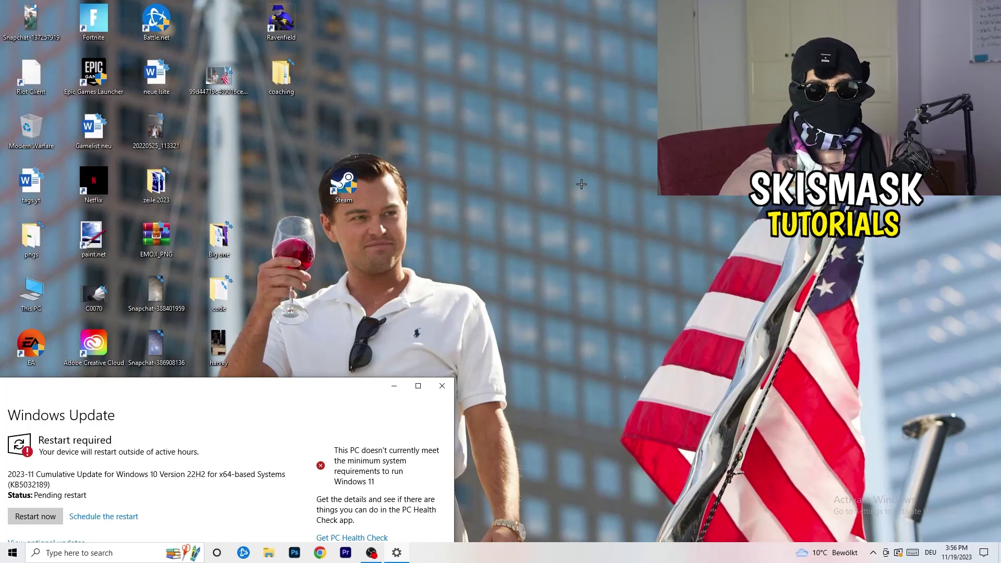
click(417, 386)
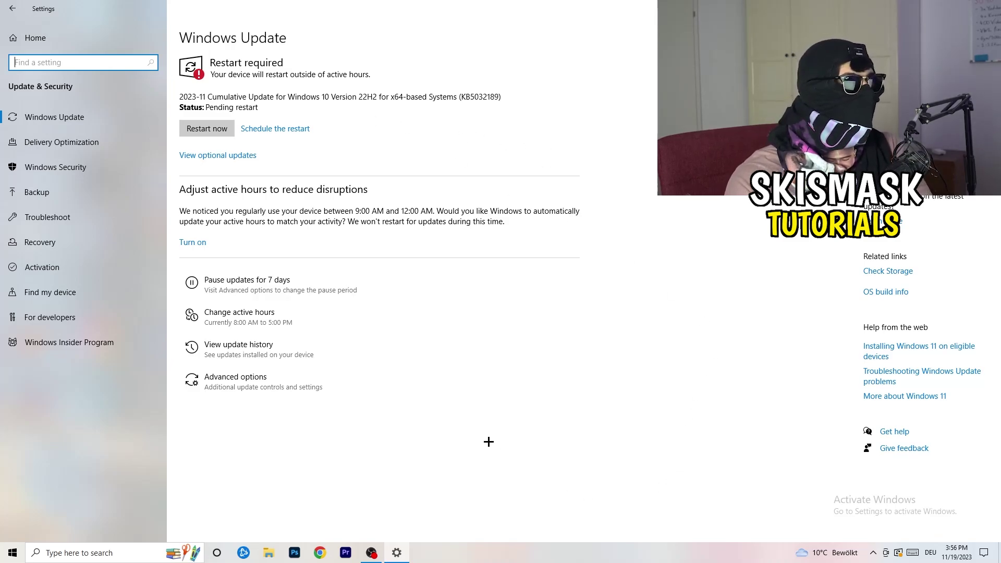
click(12, 8)
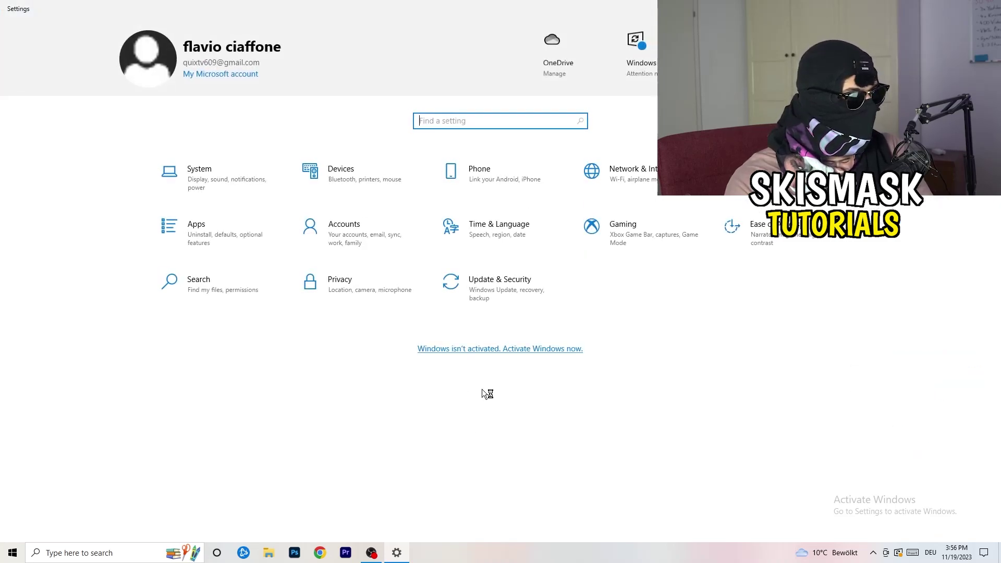
Open the System display settings and review the available scaling and display resolution choices without changing them
click(219, 189)
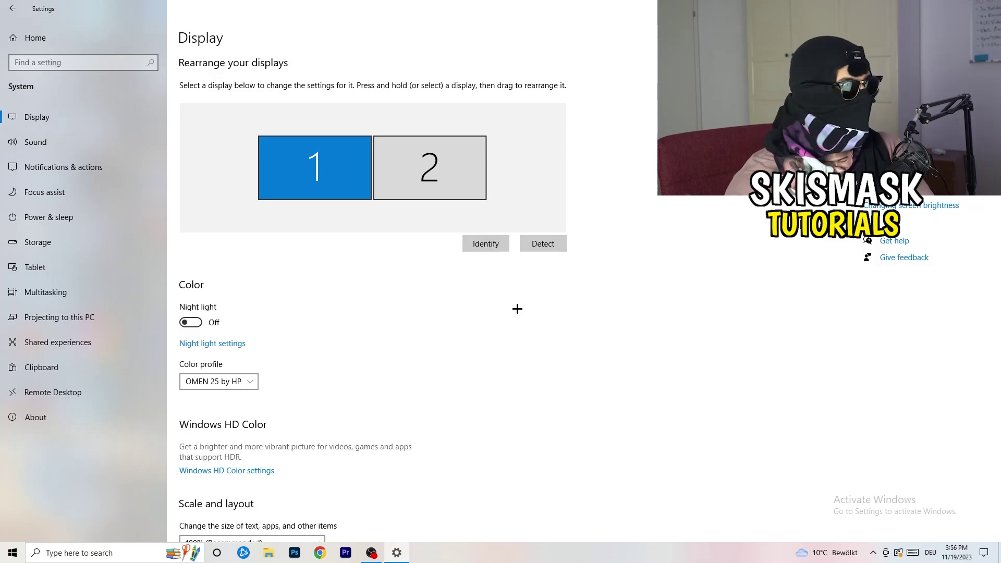
scroll(371, 257, down, 5)
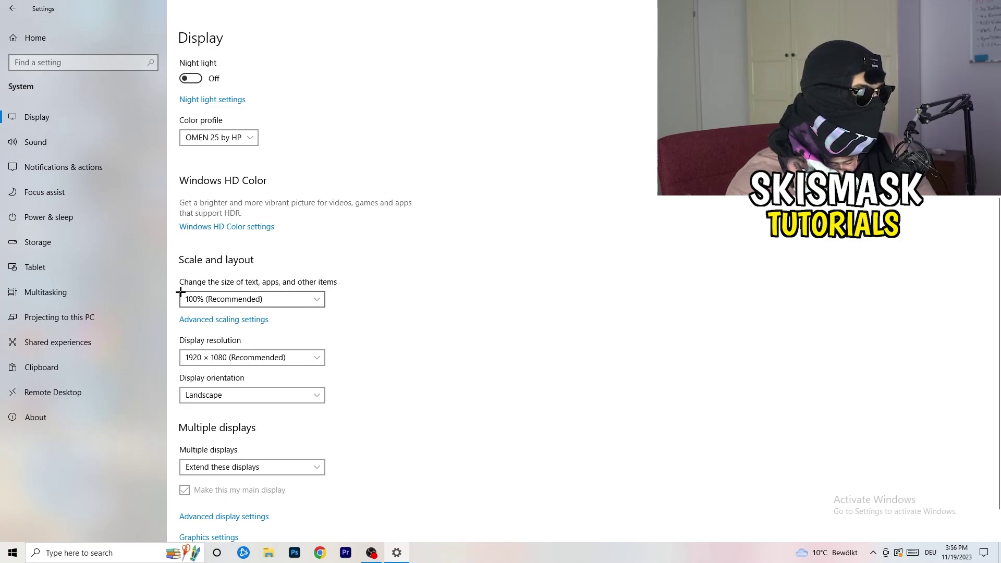
click(315, 300)
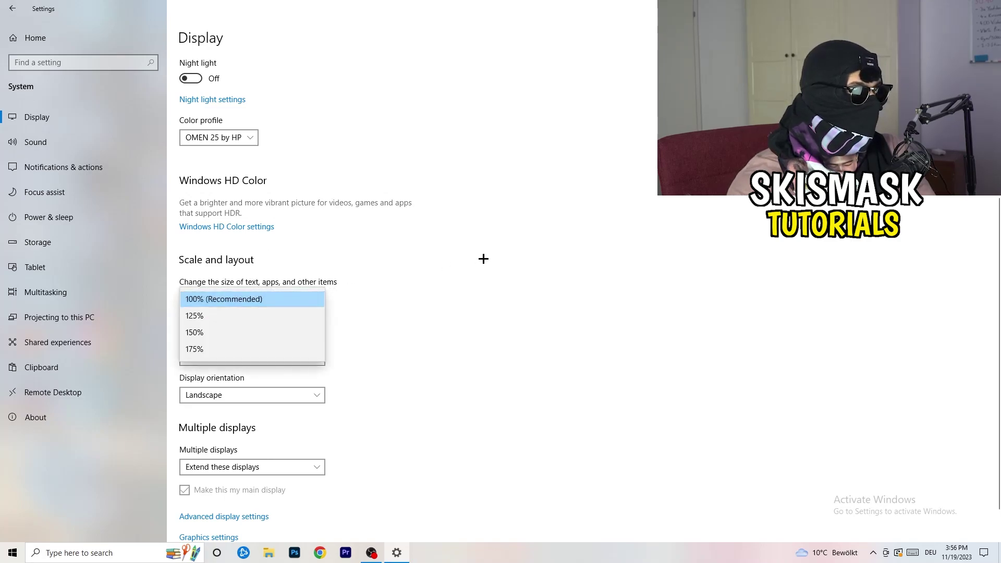
click(483, 259)
scroll(239, 282, down, 1)
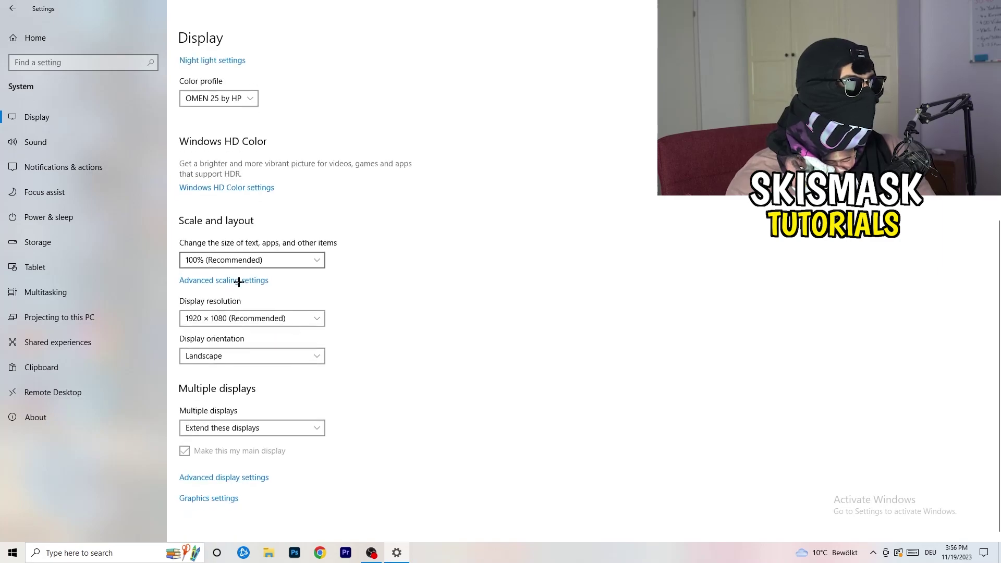
click(268, 316)
click(489, 280)
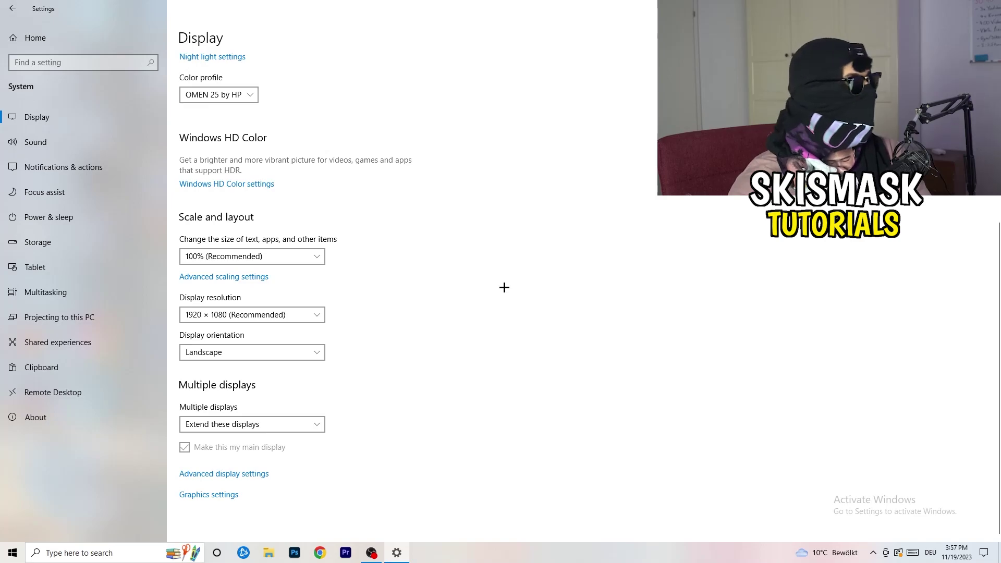
From Power & sleep, open the additional power settings, review the preferred and additional power plans, and close Power Options
click(71, 224)
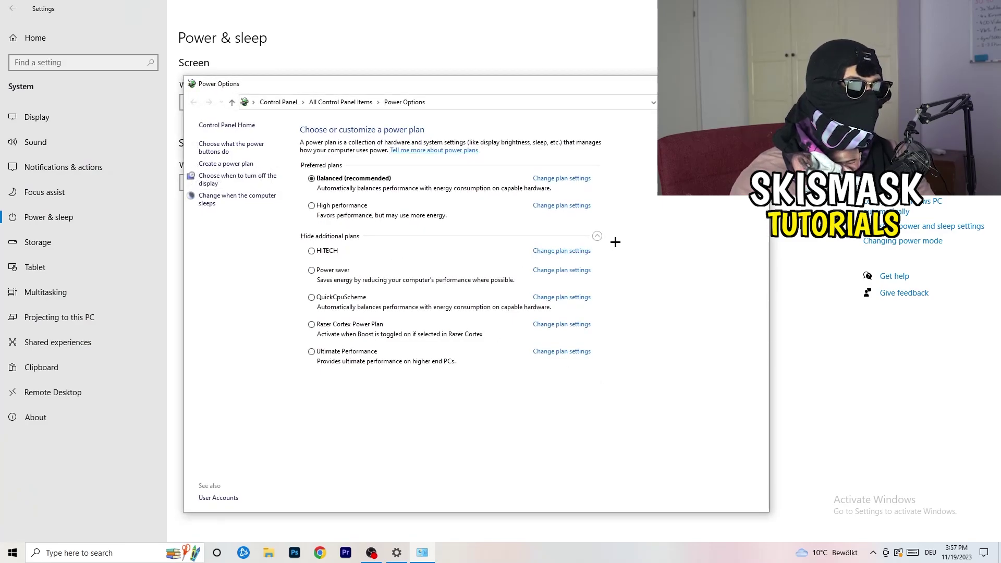
click(596, 237)
click(597, 236)
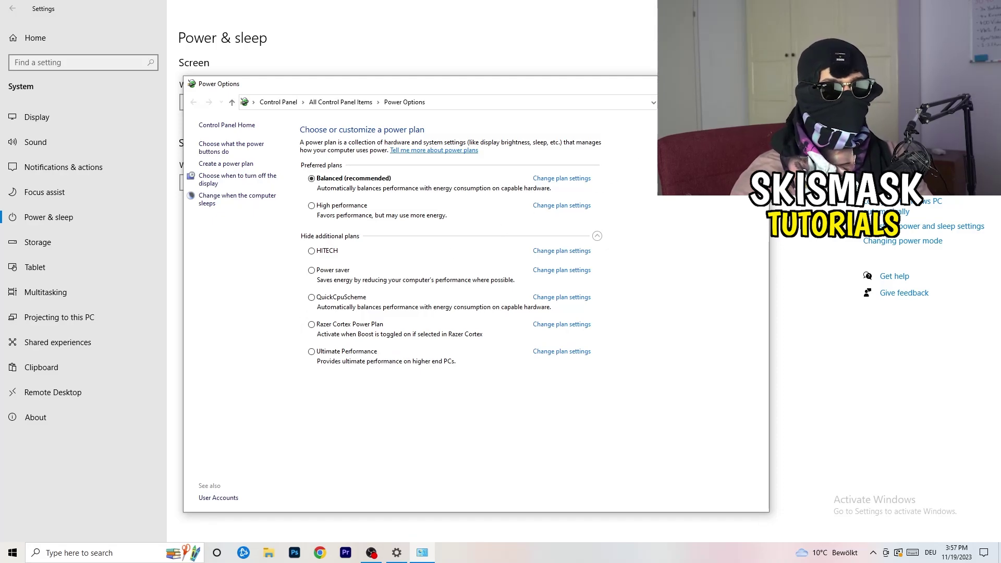
key(alt+F4)
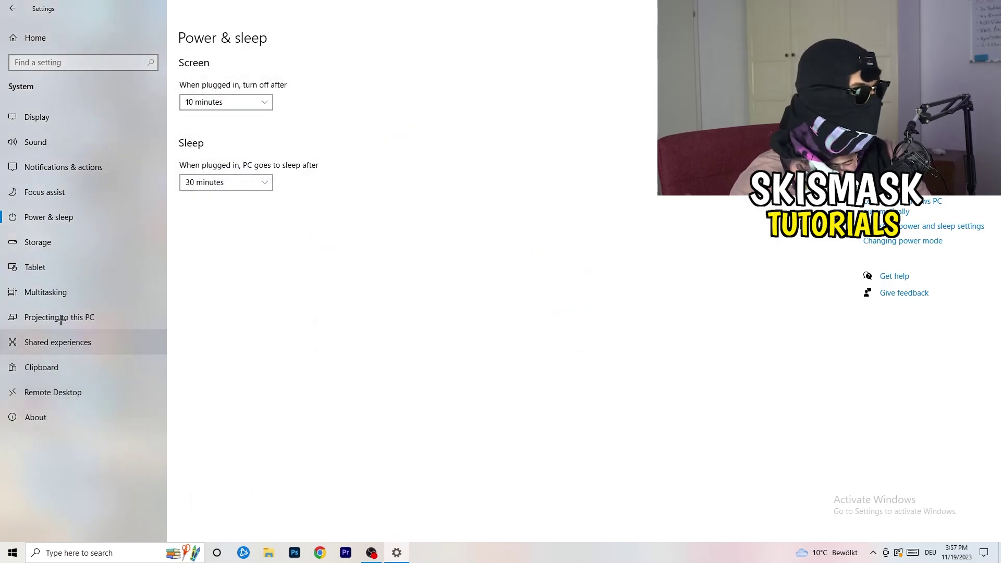
Open the Storage Sense configuration from the Storage settings, review its schedule and temporary file cleanup options, and close Settings
click(61, 244)
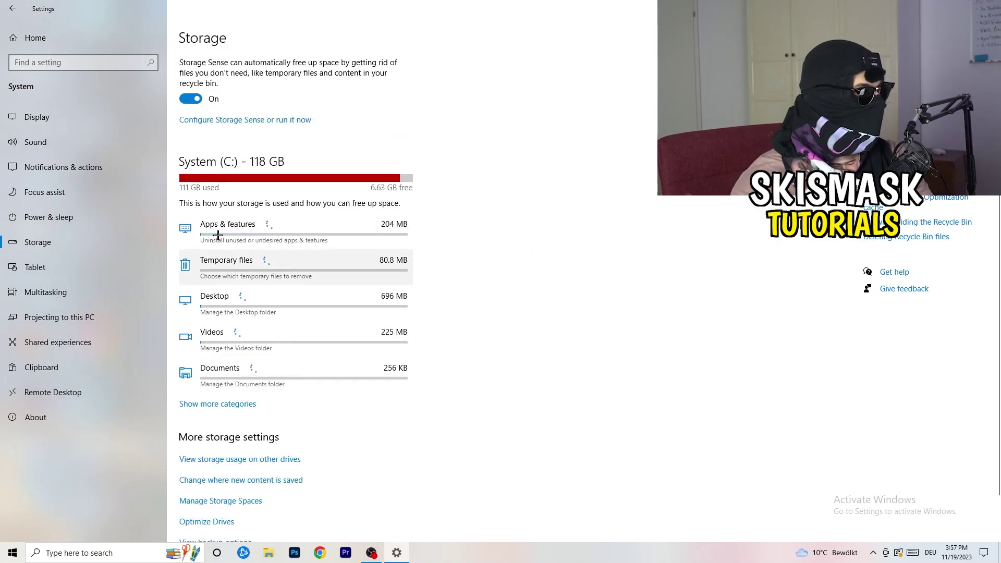
click(223, 121)
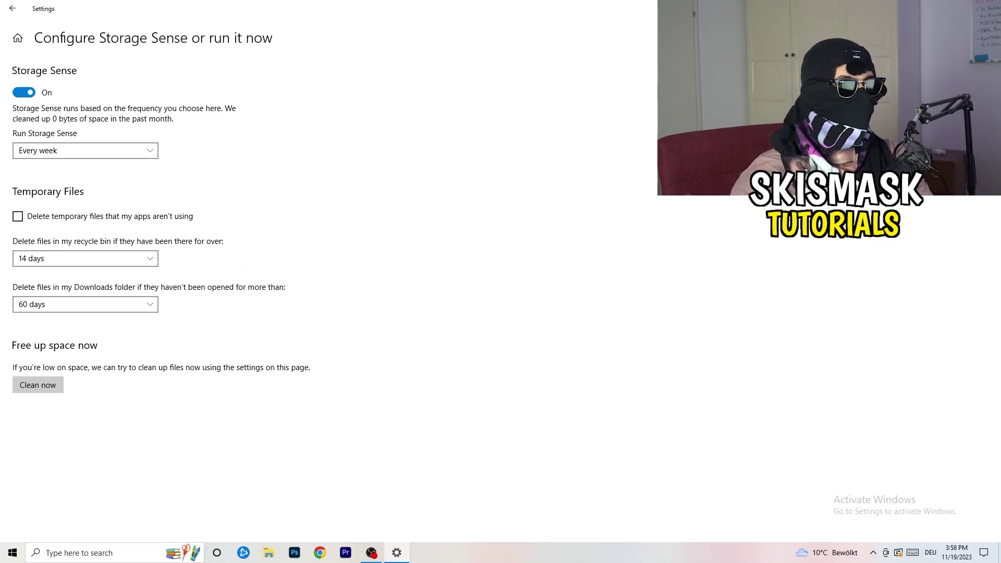
key(alt+F4)
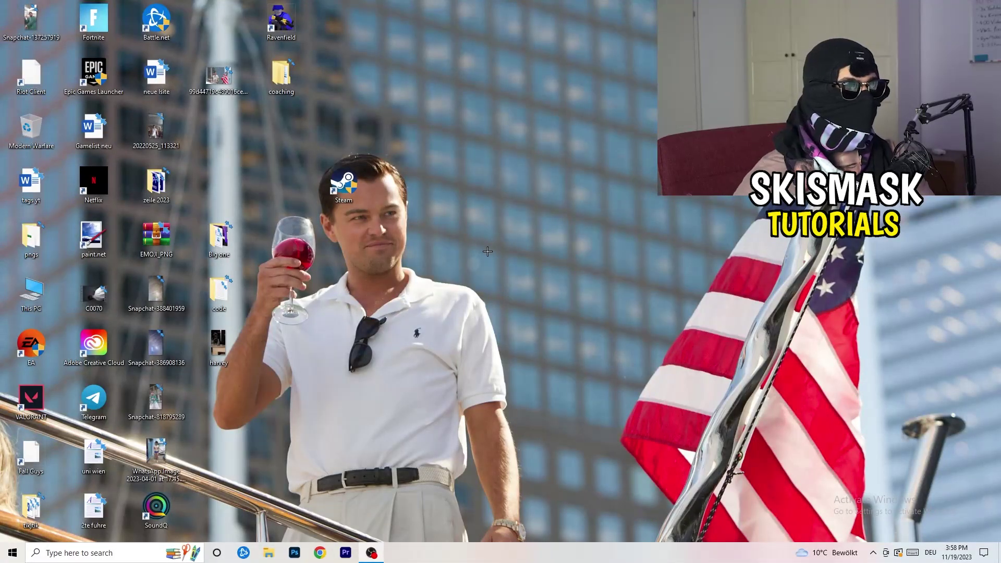